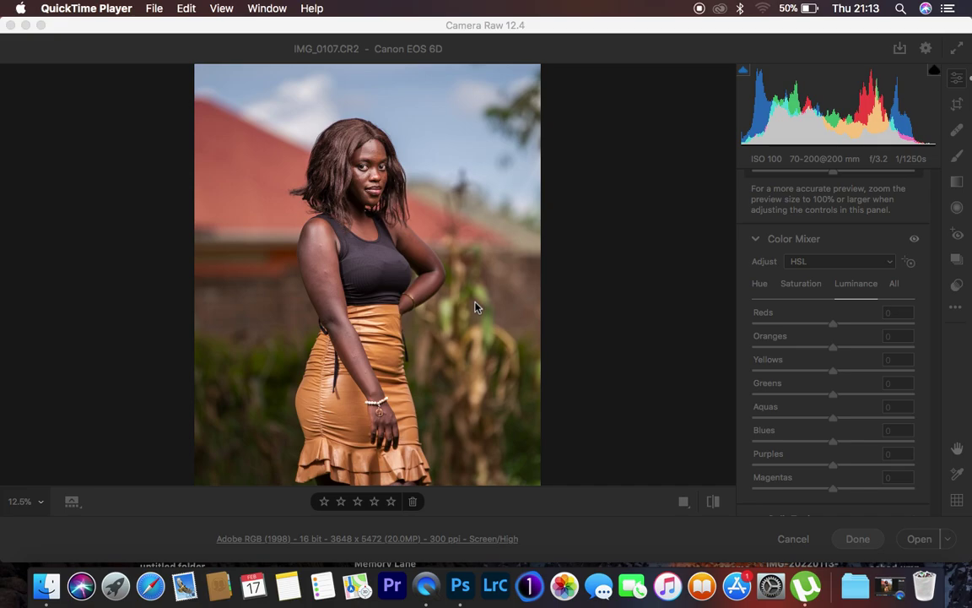
Activate Camera Raw, scroll up to the Basic settings and nudge Clarity to +5
{"action": "left_click", "coordinate": [443, 42]}
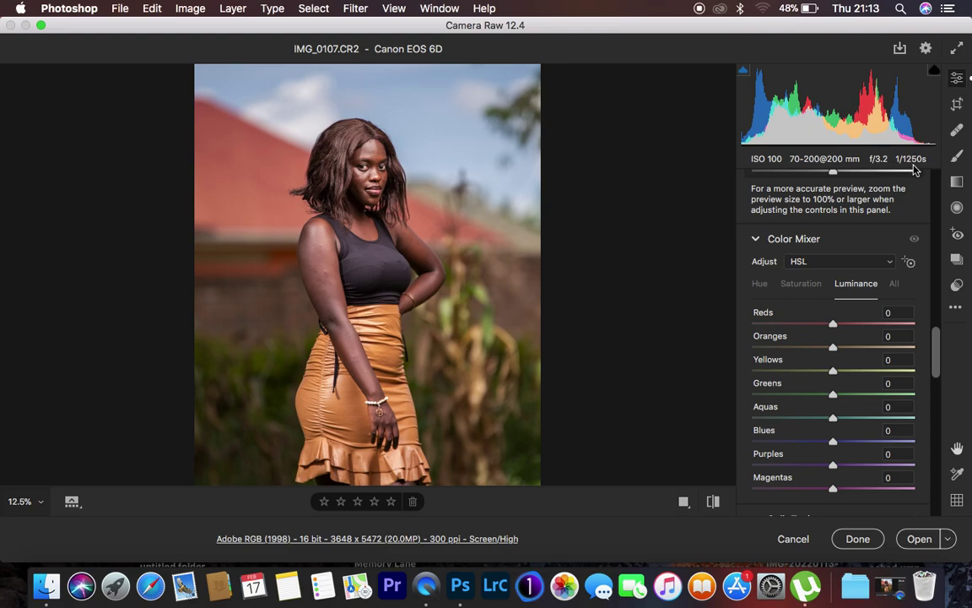
{"action": "scroll", "coordinate": [915, 208], "scroll_direction": "up", "scroll_amount": 10}
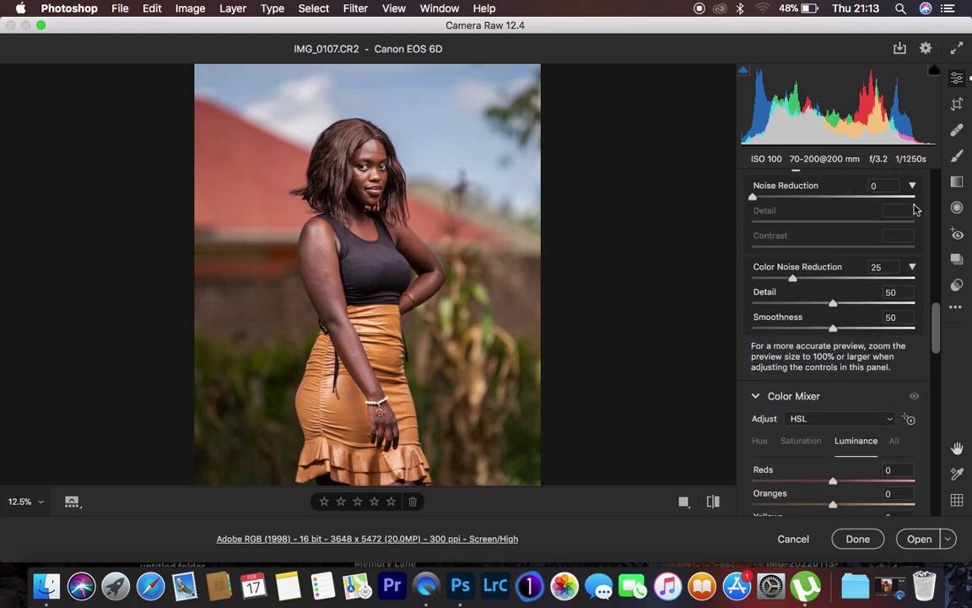
{"action": "scroll", "coordinate": [915, 208], "scroll_direction": "up", "scroll_amount": 5}
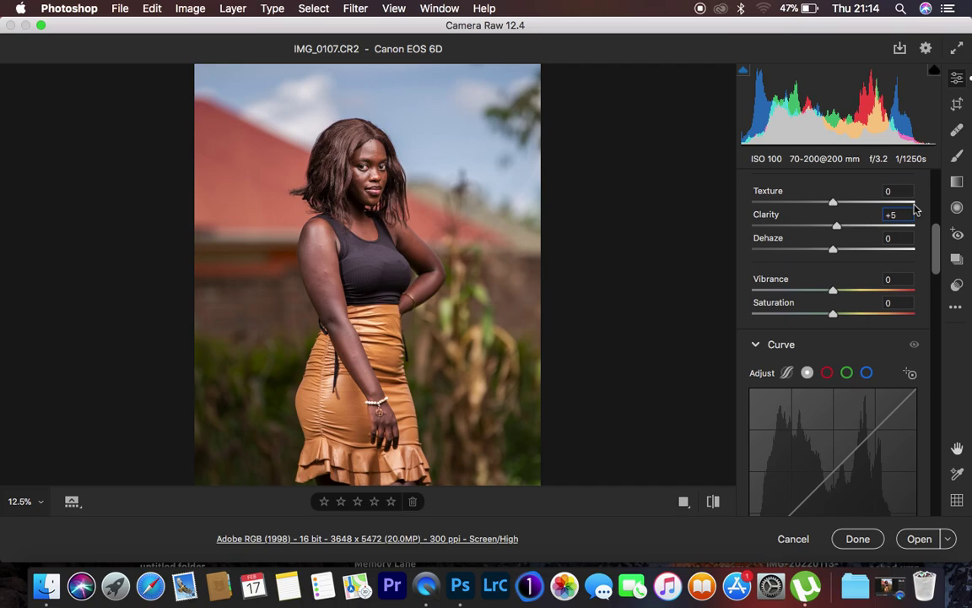
{"action": "left_click_drag", "start_coordinate": [935, 246], "coordinate": [930, 212]}
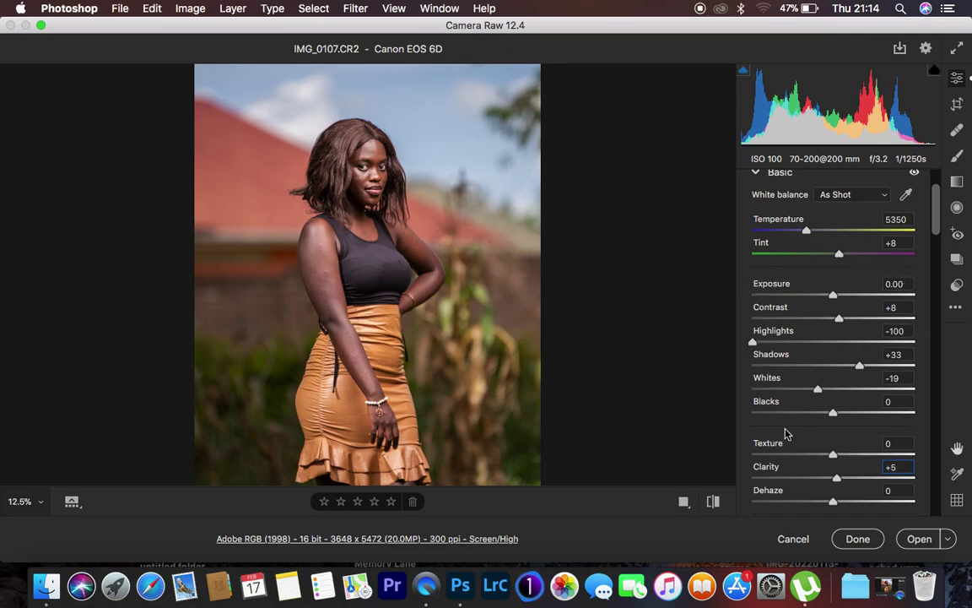
Scroll to the Color Mixer, cycle through Saturation and Luminance, and settle on the Hue sliders
{"action": "scroll", "coordinate": [835, 441], "scroll_direction": "down", "scroll_amount": 10}
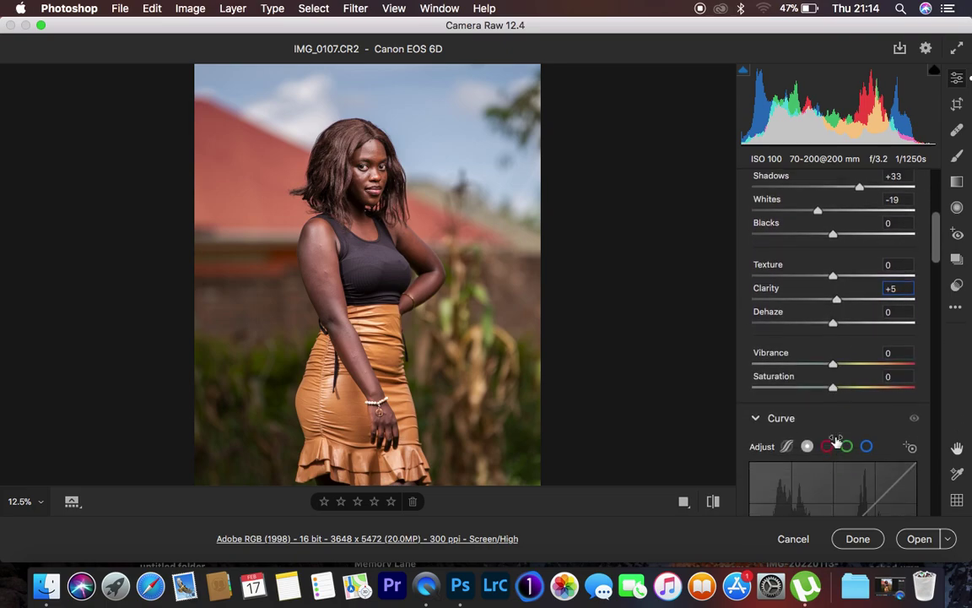
{"action": "scroll", "coordinate": [836, 441], "scroll_direction": "down", "scroll_amount": 10}
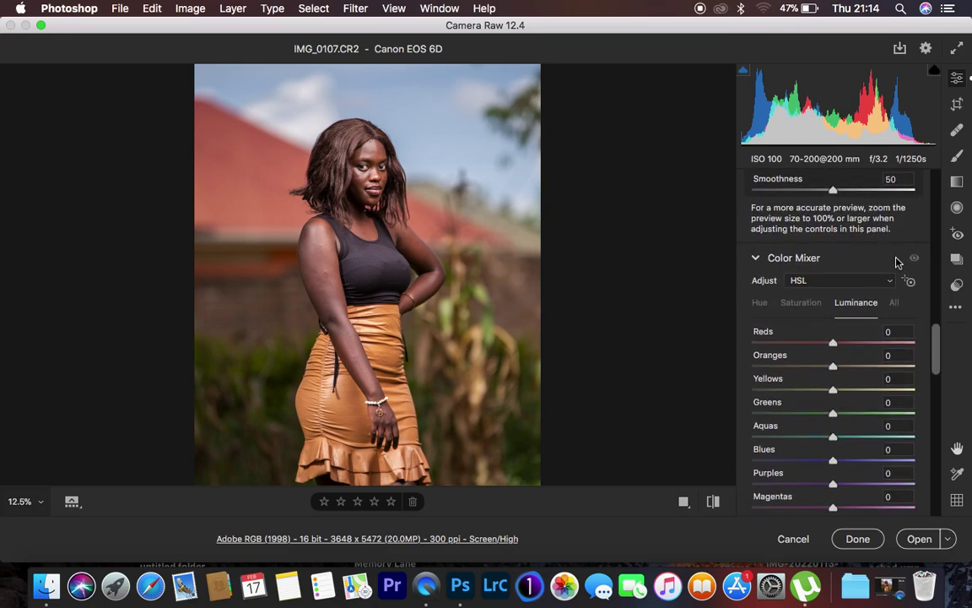
{"action": "left_click", "coordinate": [761, 304]}
{"action": "left_click", "coordinate": [801, 305]}
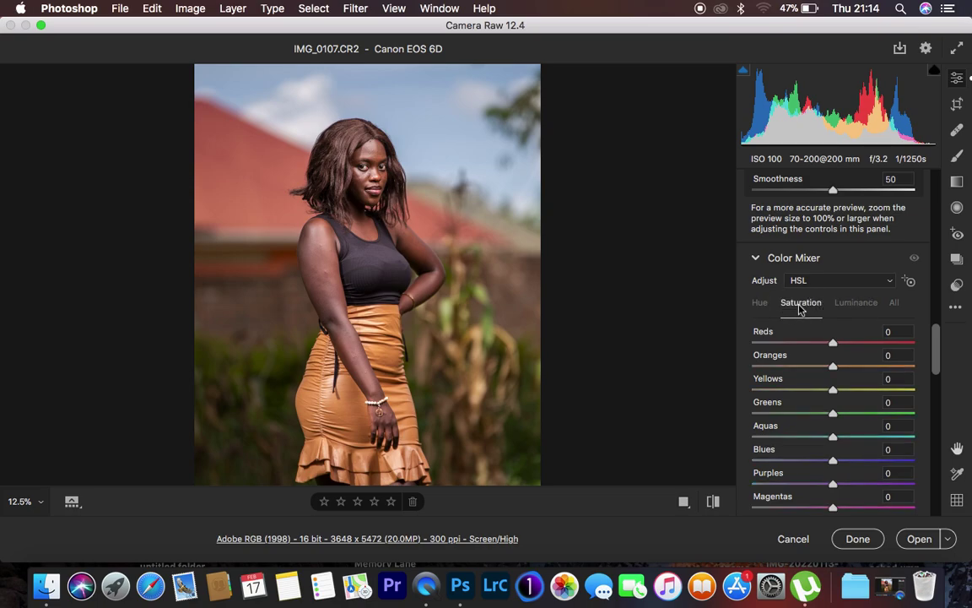
{"action": "left_click", "coordinate": [857, 306]}
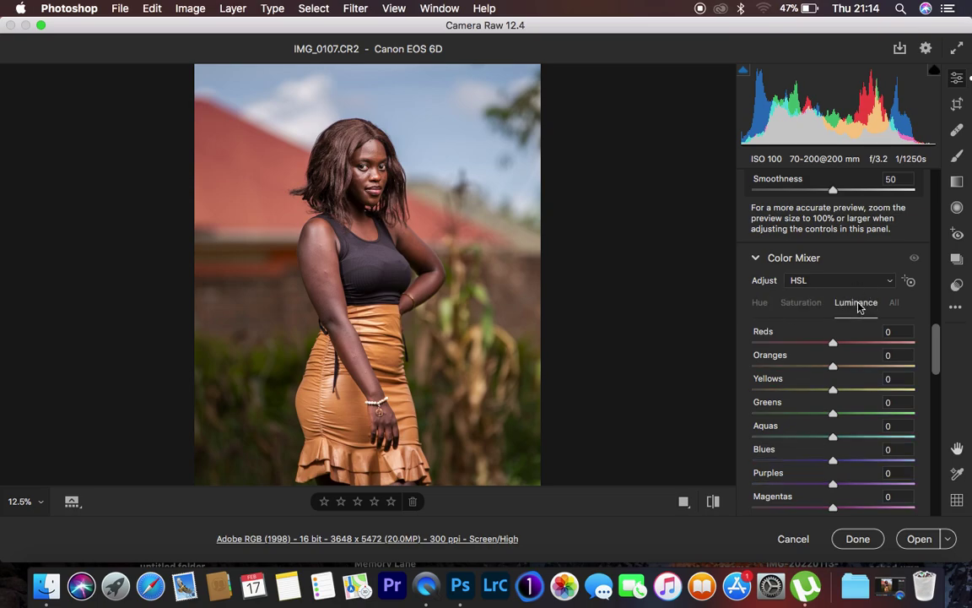
{"action": "left_click", "coordinate": [758, 303]}
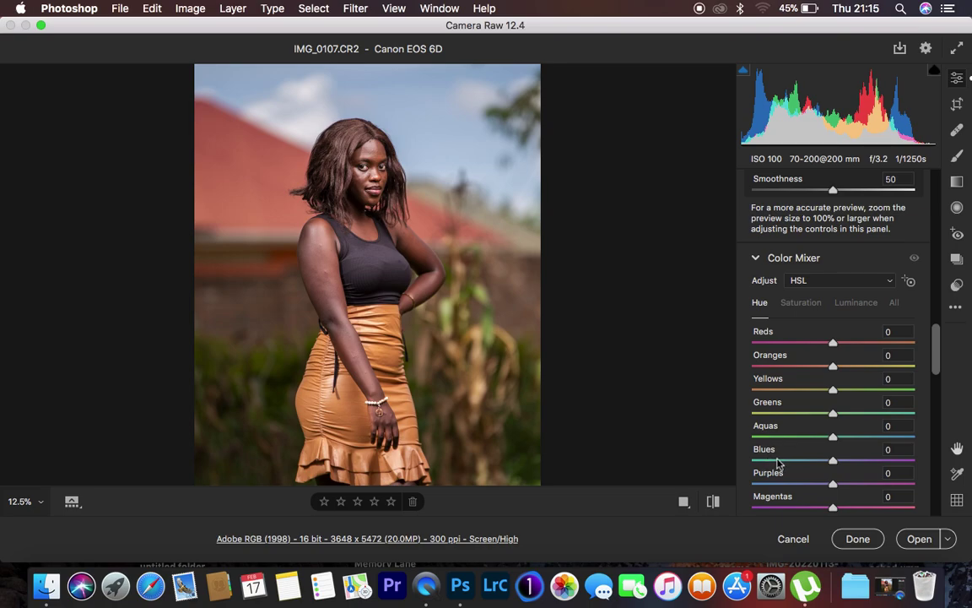
{"action": "left_click", "coordinate": [800, 306]}
{"action": "left_click", "coordinate": [858, 303]}
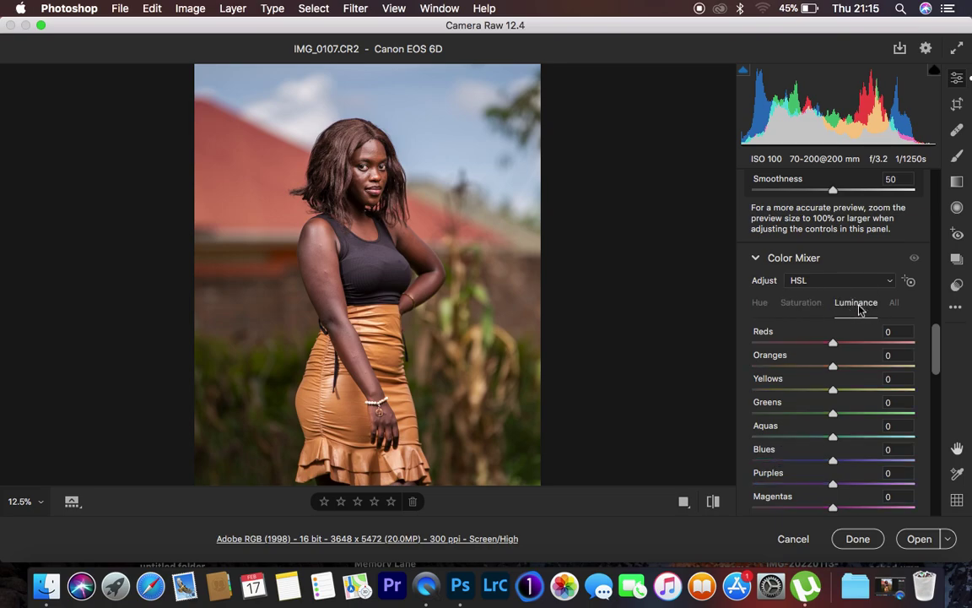
{"action": "left_click", "coordinate": [773, 305]}
{"action": "left_click", "coordinate": [796, 306]}
{"action": "left_click", "coordinate": [847, 304]}
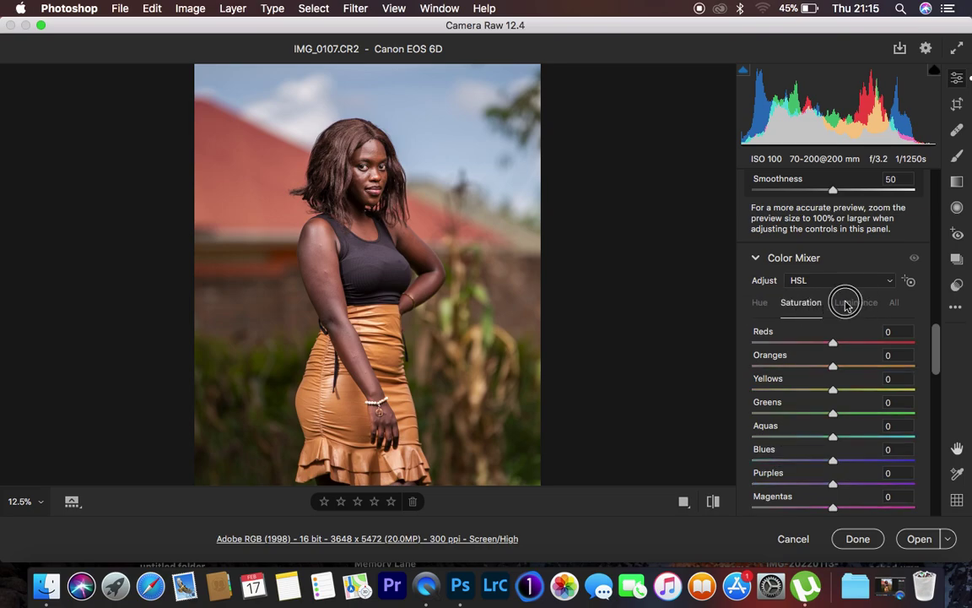
{"action": "left_click", "coordinate": [760, 306]}
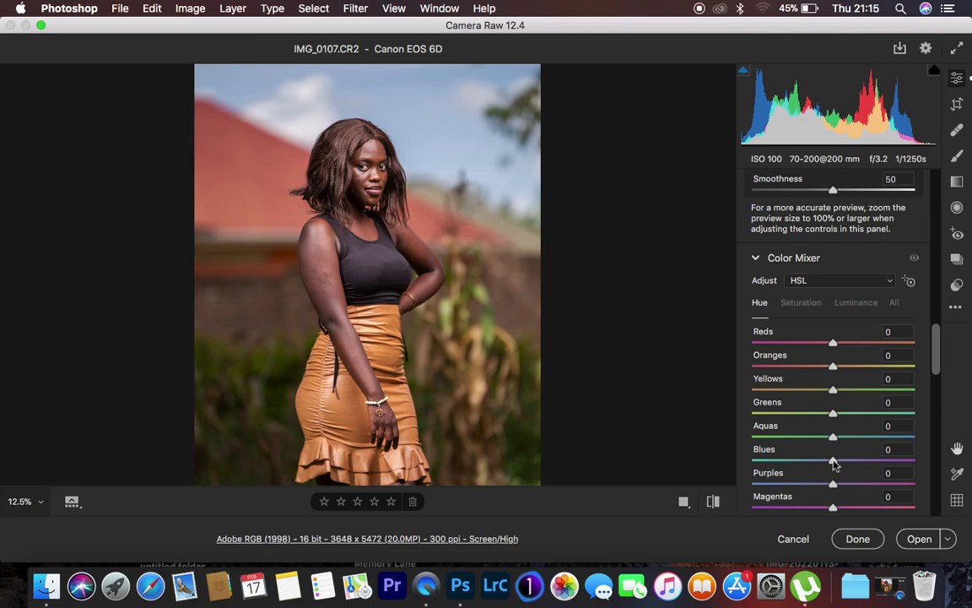
{"action": "left_click_drag", "start_coordinate": [833, 463], "coordinate": [752, 464]}
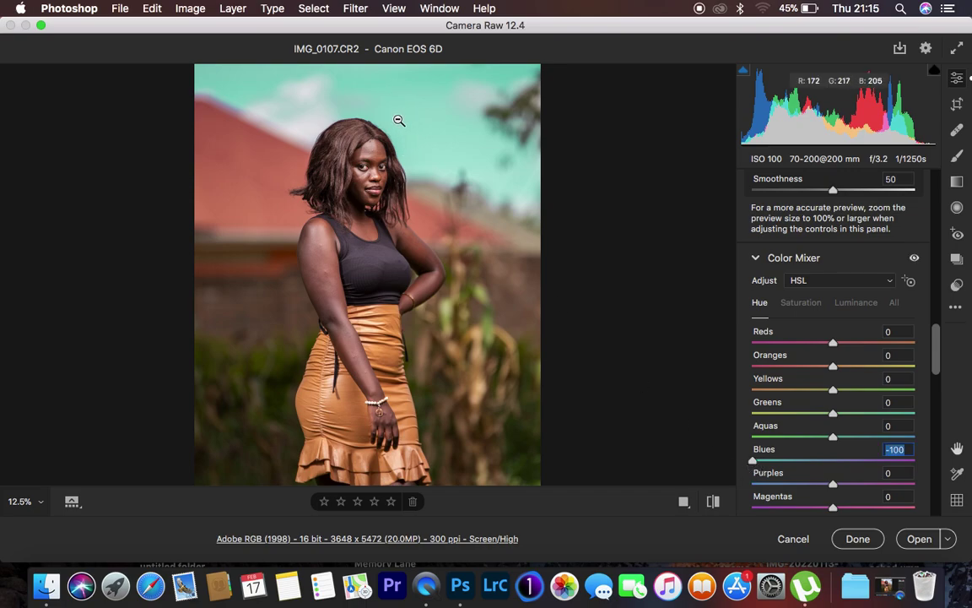
{"action": "double_click", "coordinate": [754, 460]}
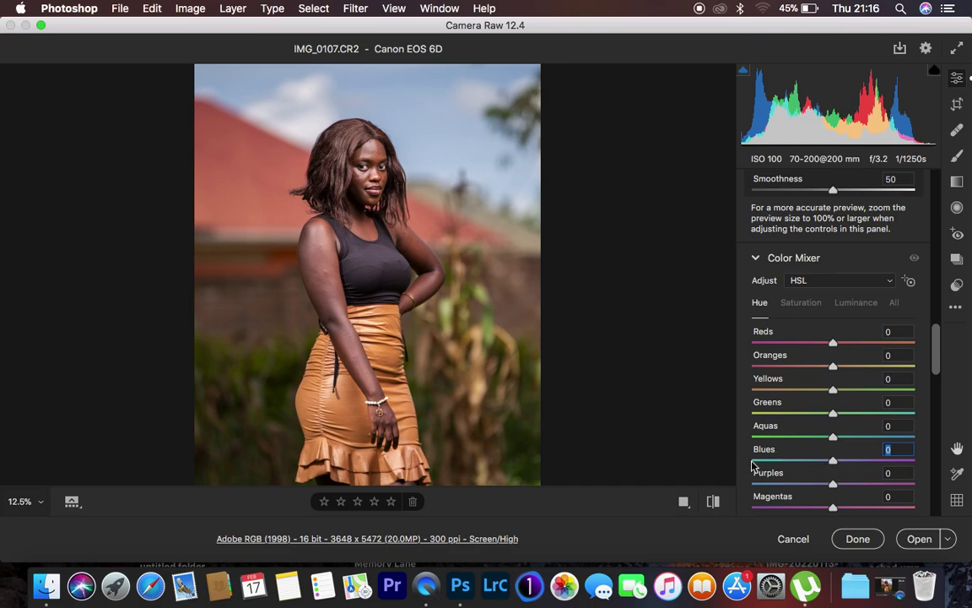
{"action": "left_click_drag", "start_coordinate": [829, 462], "coordinate": [799, 464]}
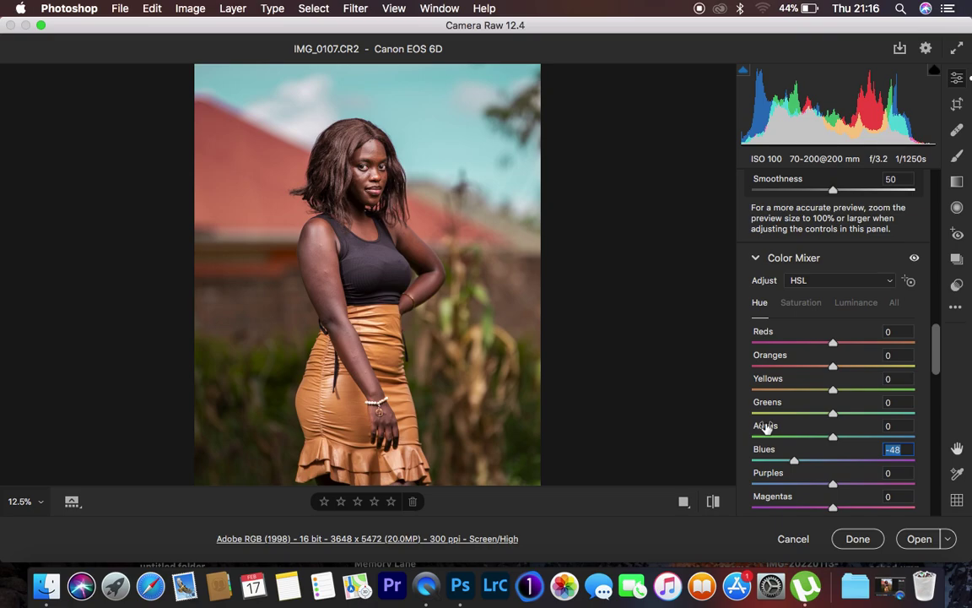
{"action": "double_click", "coordinate": [796, 464]}
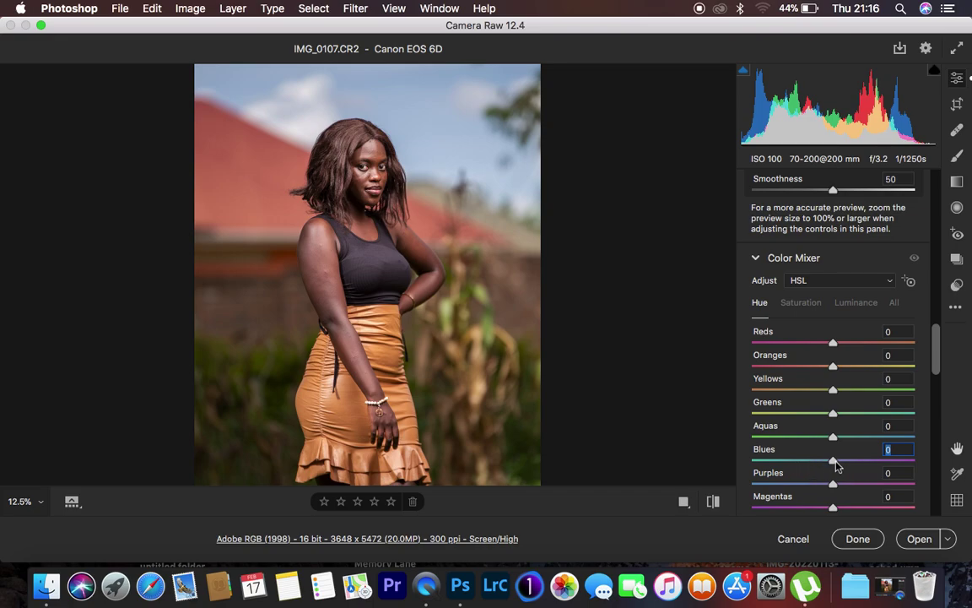
{"action": "left_click", "coordinate": [833, 461]}
{"action": "left_click_drag", "start_coordinate": [833, 461], "coordinate": [847, 460]}
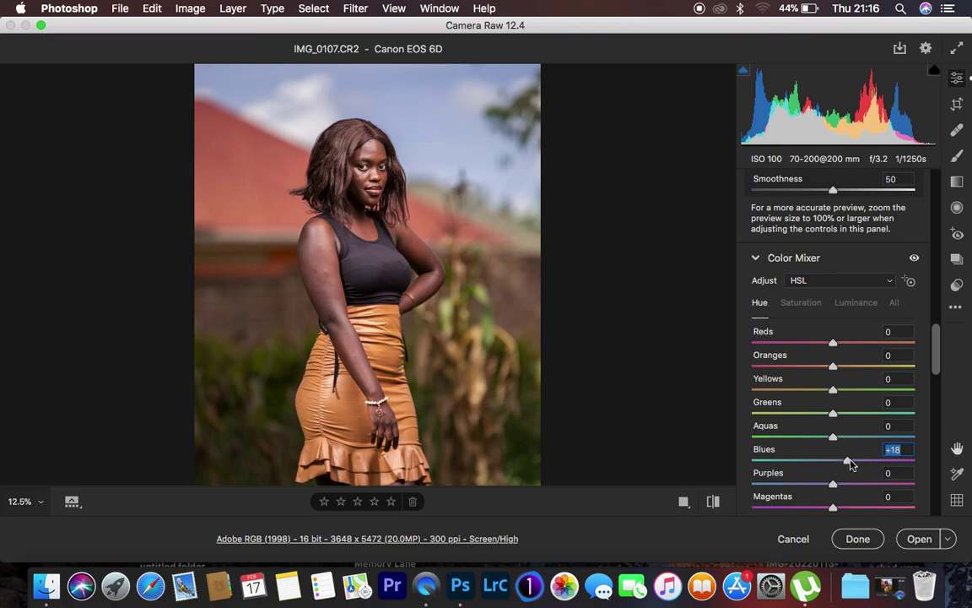
{"action": "left_click_drag", "start_coordinate": [847, 462], "coordinate": [739, 462]}
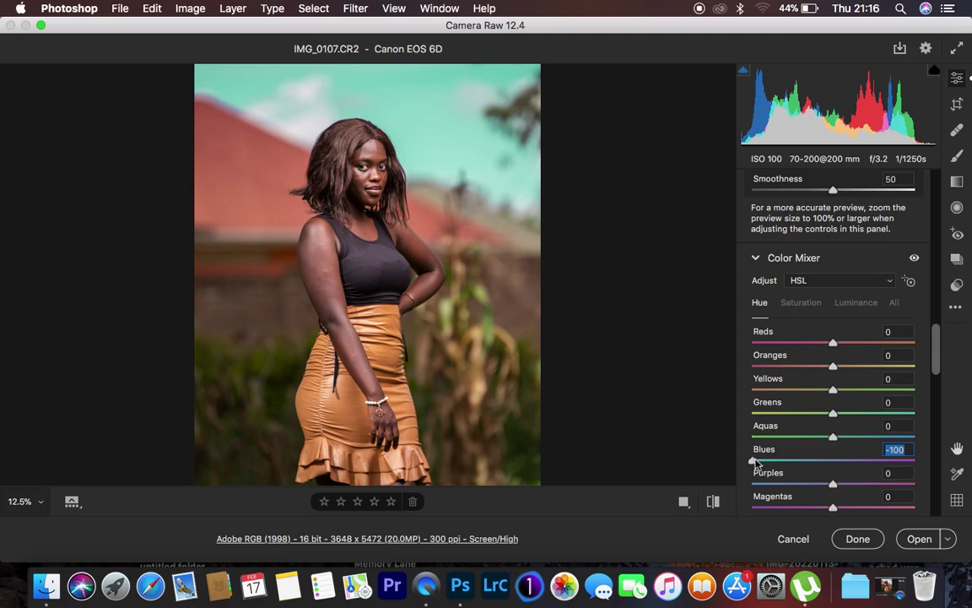
{"action": "left_click_drag", "start_coordinate": [758, 458], "coordinate": [943, 456]}
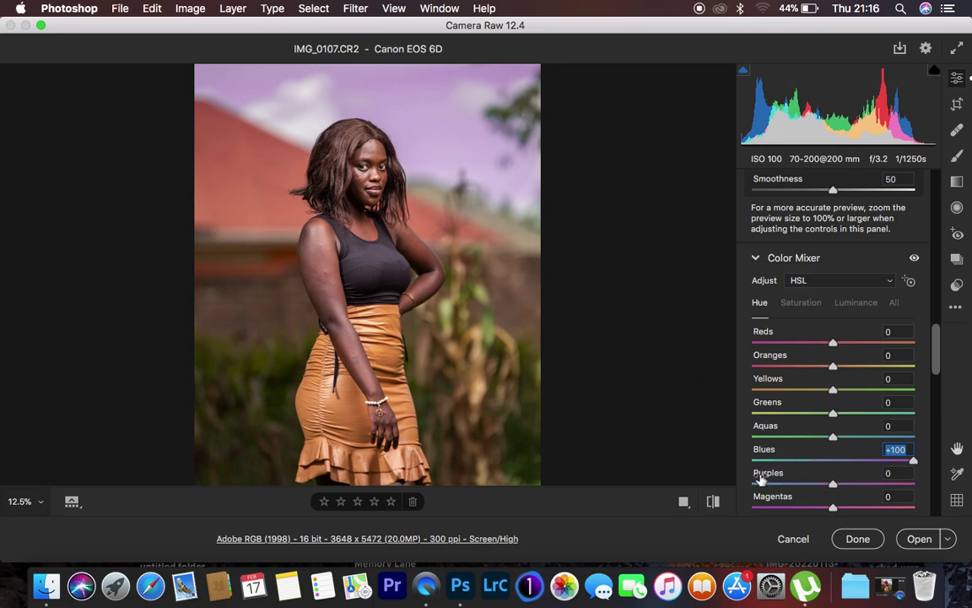
{"action": "double_click", "coordinate": [913, 460]}
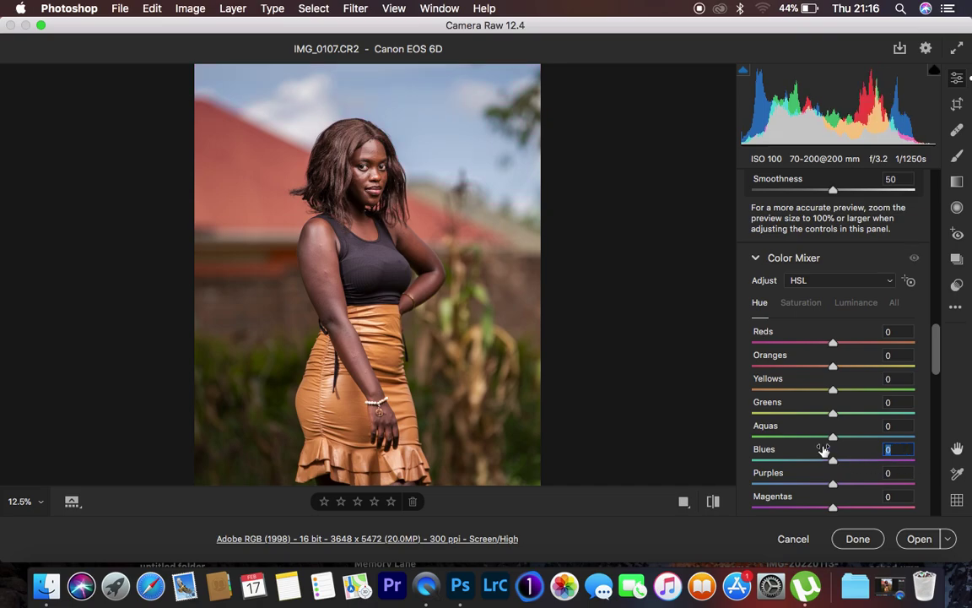
On the Saturation sliders, test Blues at +100 and -100, then reset it to 0
{"action": "left_click", "coordinate": [801, 305]}
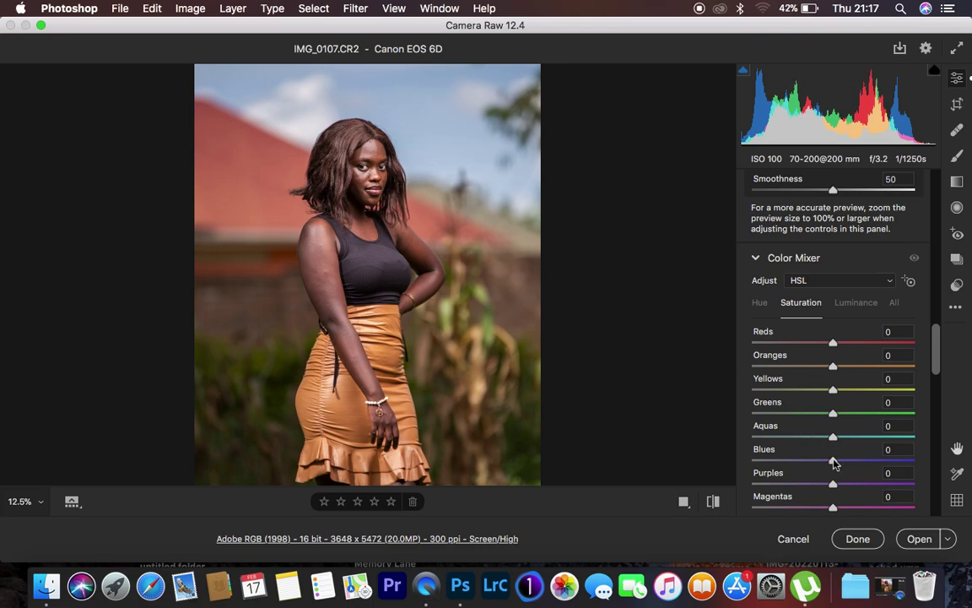
{"action": "left_click_drag", "start_coordinate": [833, 462], "coordinate": [949, 459]}
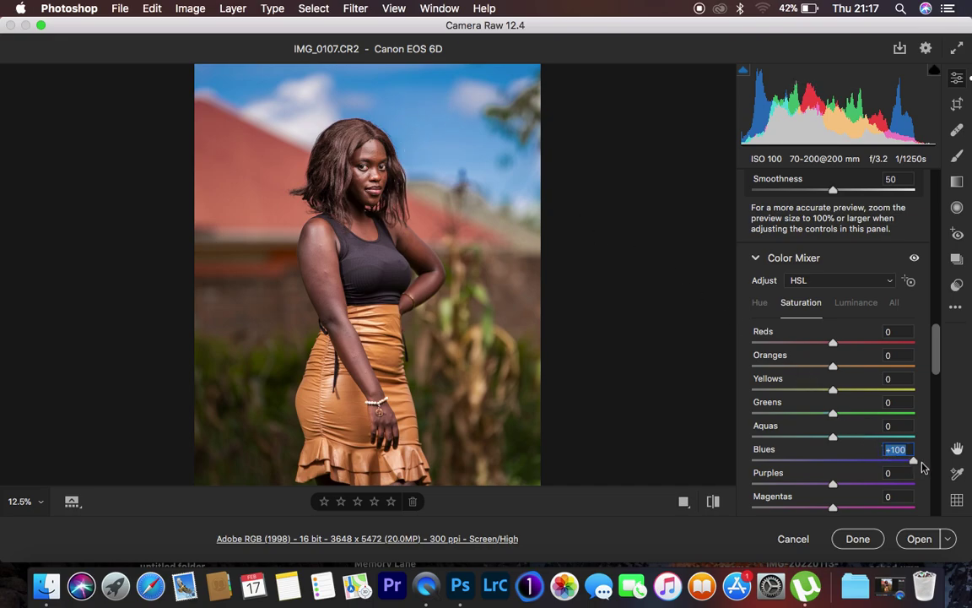
{"action": "left_click_drag", "start_coordinate": [916, 466], "coordinate": [699, 458]}
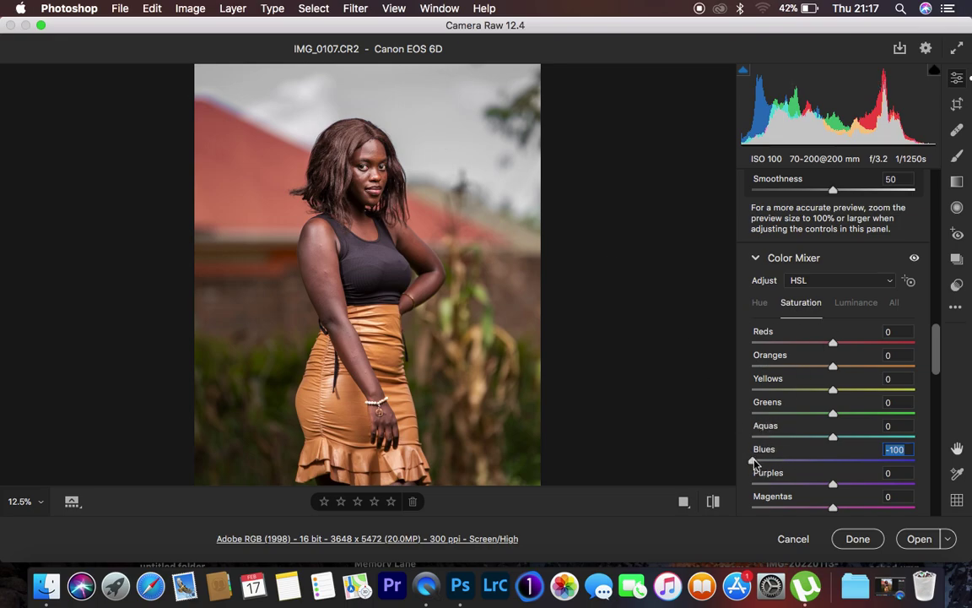
{"action": "double_click", "coordinate": [751, 462]}
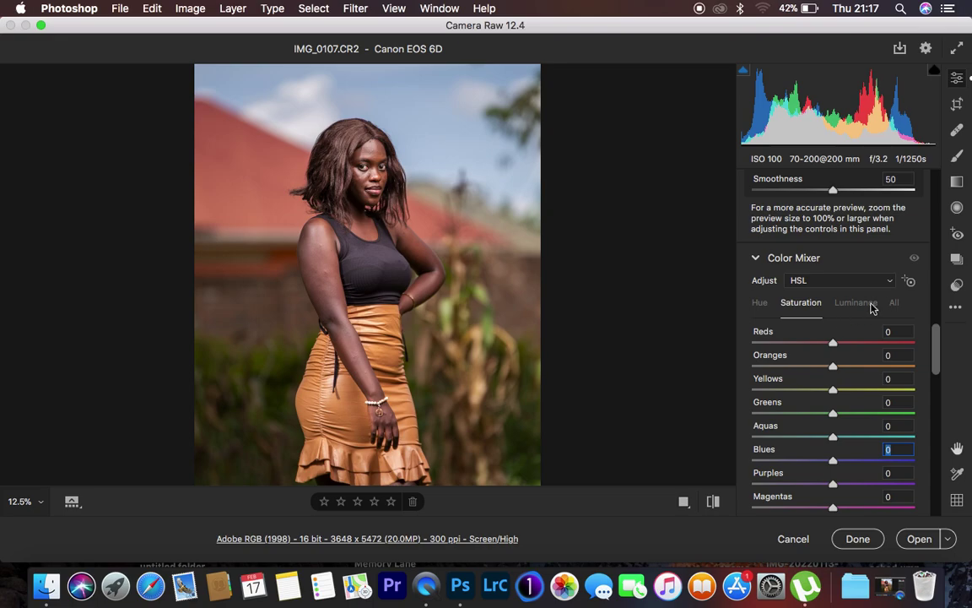
Try darkening the greens, then set Greens luminance to +100, comparing with the Color Mixer toggled off
{"action": "left_click", "coordinate": [856, 304]}
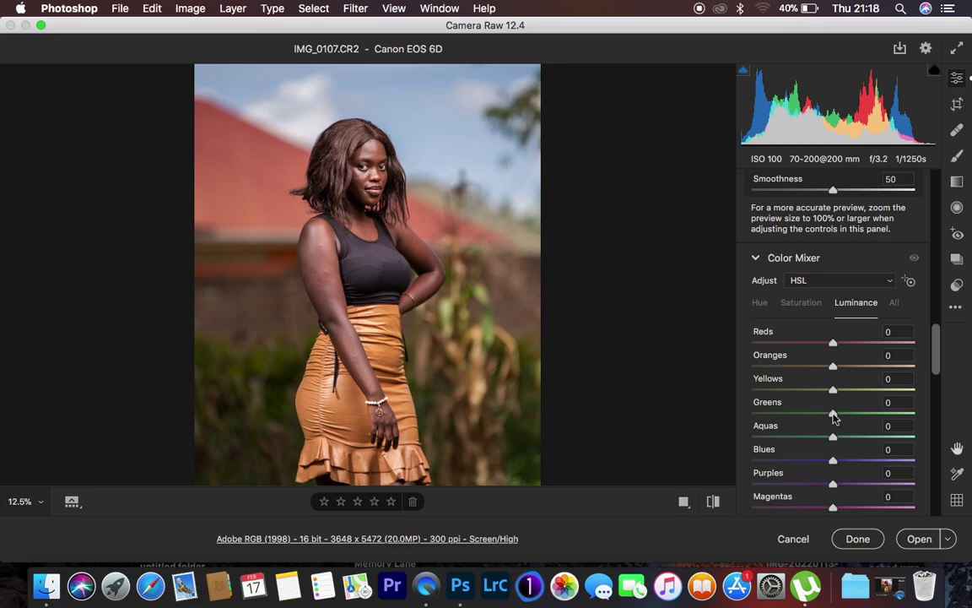
{"action": "left_click_drag", "start_coordinate": [834, 417], "coordinate": [667, 420]}
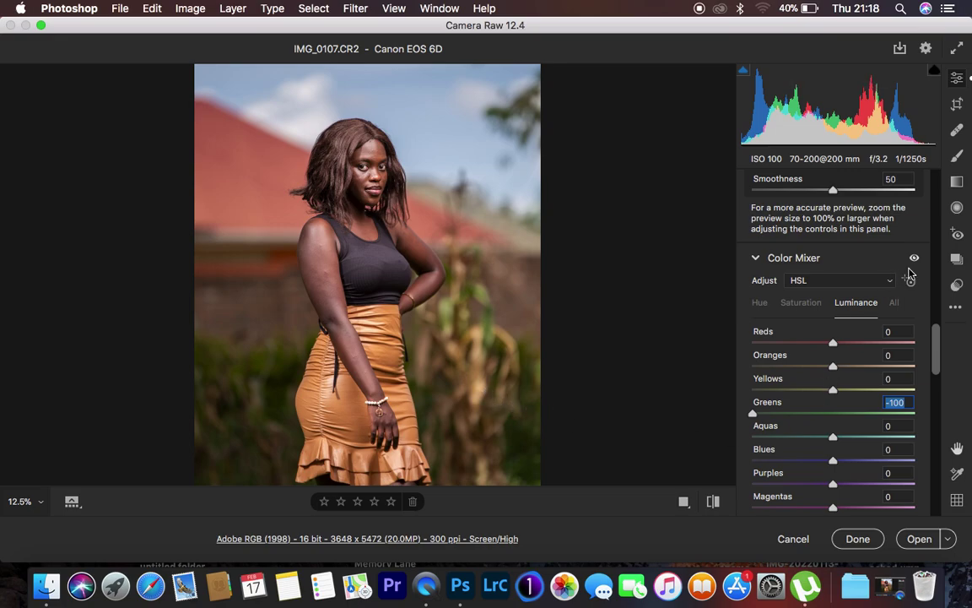
{"action": "left_click", "coordinate": [914, 258]}
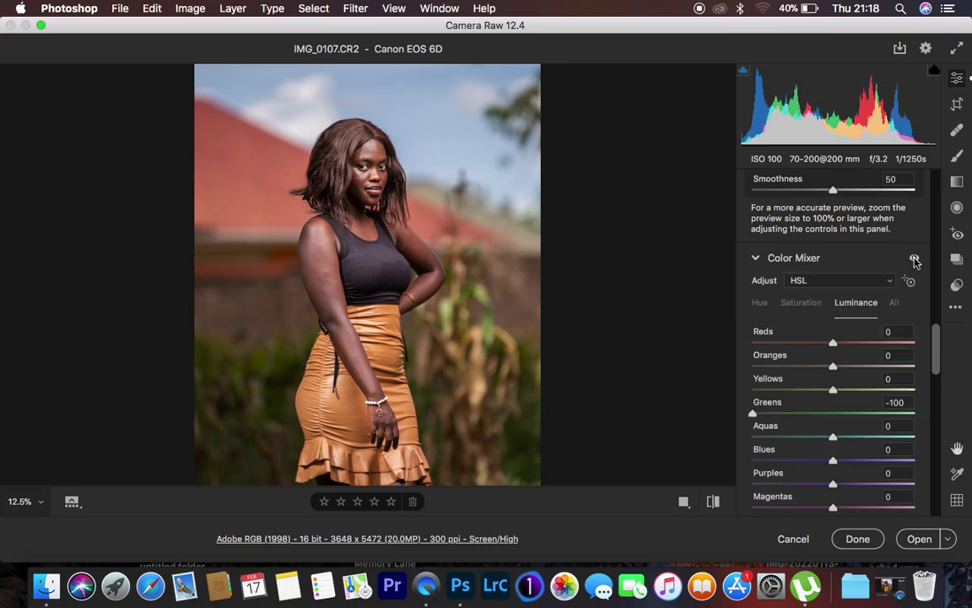
{"action": "left_click", "coordinate": [914, 258]}
{"action": "left_click", "coordinate": [915, 259]}
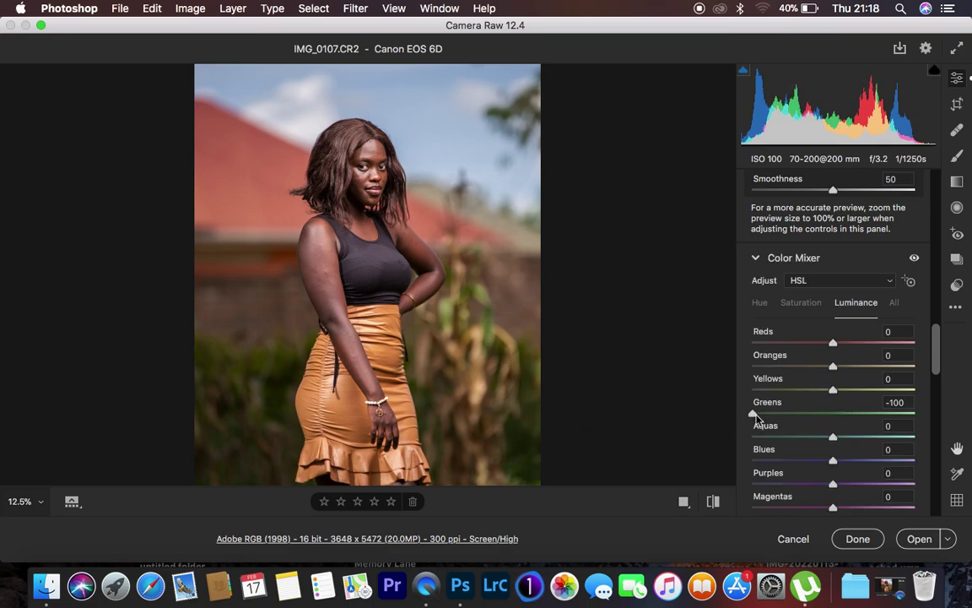
{"action": "left_click_drag", "start_coordinate": [757, 417], "coordinate": [939, 420]}
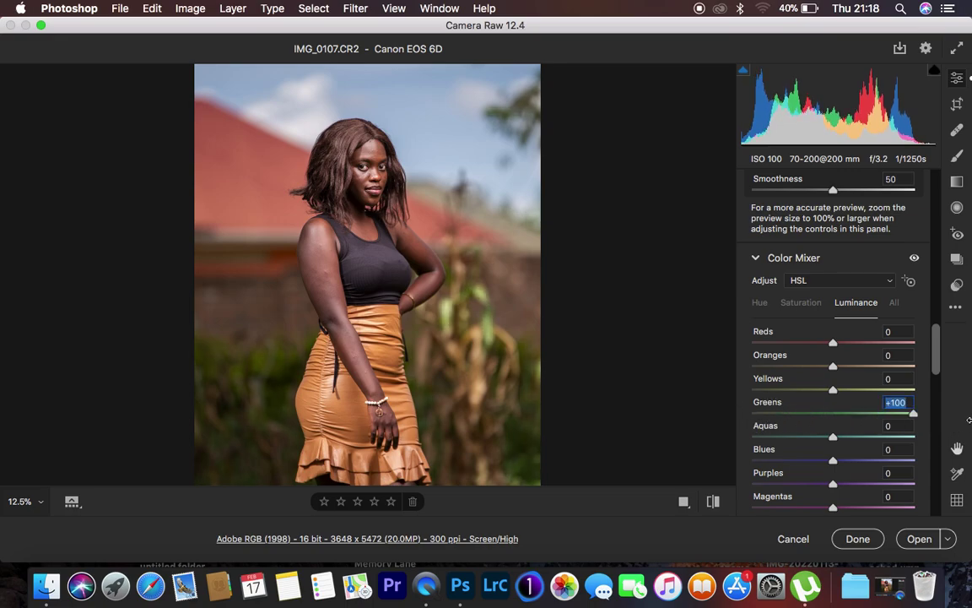
{"action": "left_click", "coordinate": [915, 260]}
{"action": "left_click", "coordinate": [803, 309]}
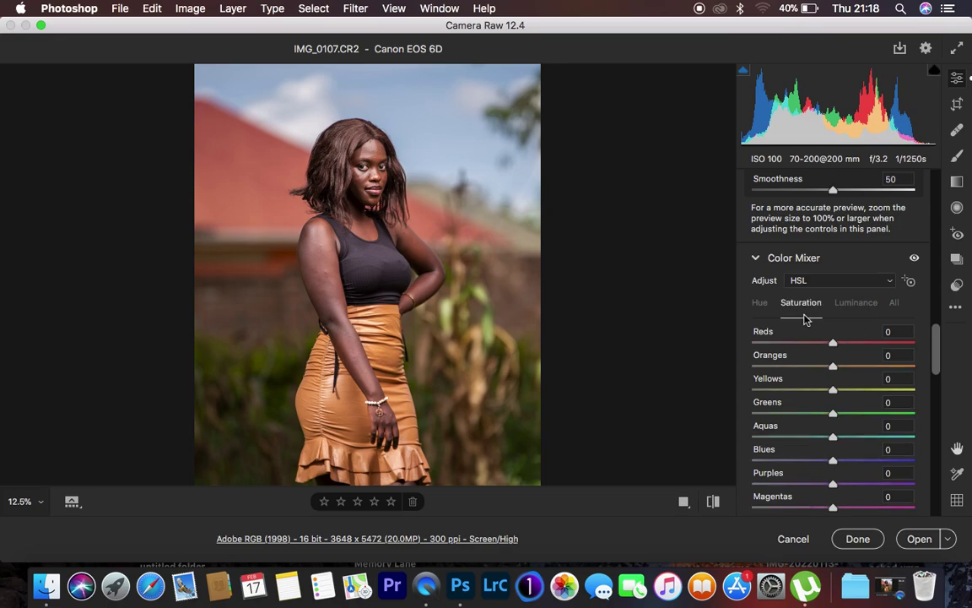
Reset the Greens luminance slider from +100 back to 0
{"action": "left_click", "coordinate": [760, 305]}
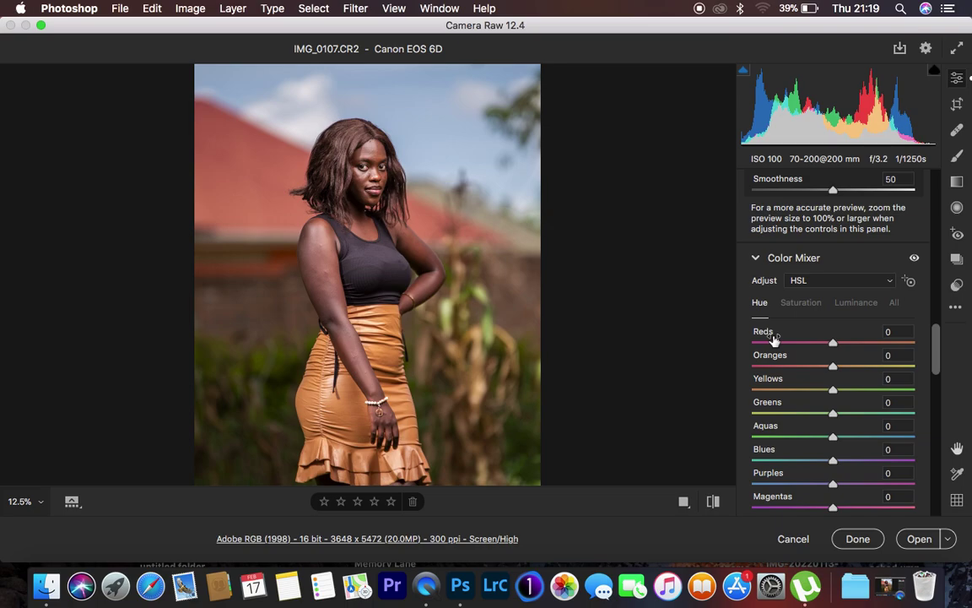
{"action": "left_click", "coordinate": [863, 305]}
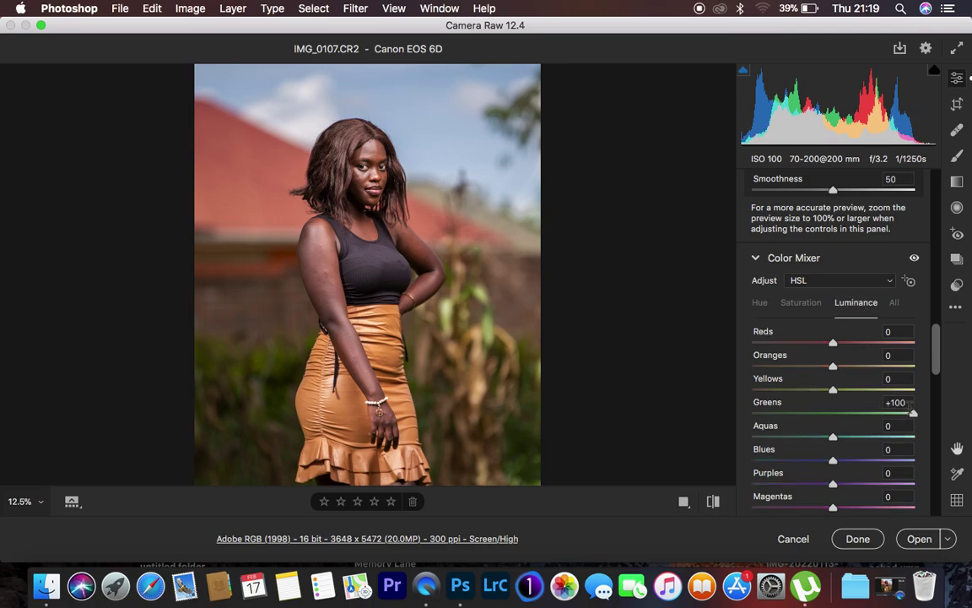
{"action": "double_click", "coordinate": [914, 414]}
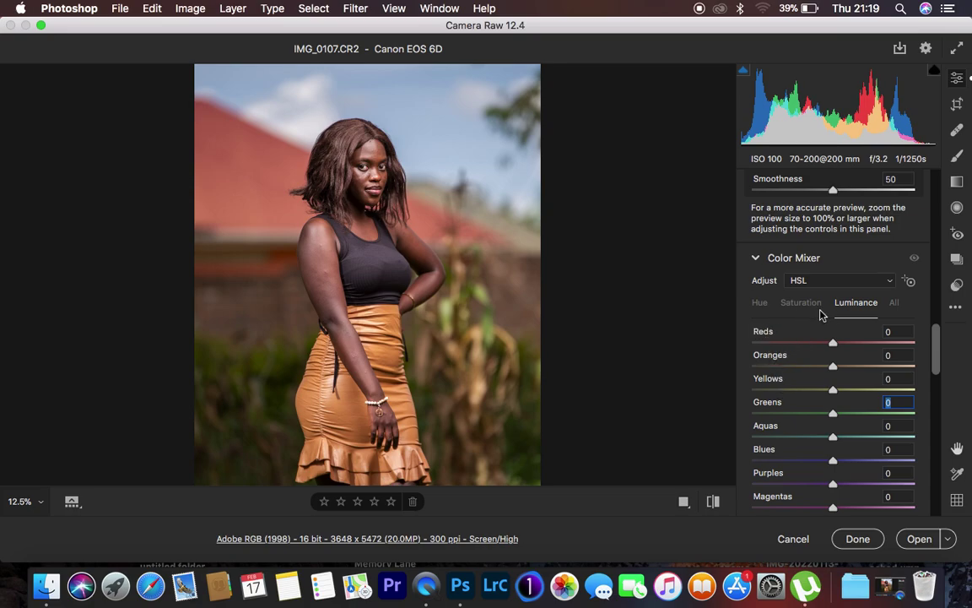
Set Oranges luminance to -26 and flip the before/after view to compare
{"action": "left_click_drag", "start_coordinate": [834, 367], "coordinate": [813, 368]}
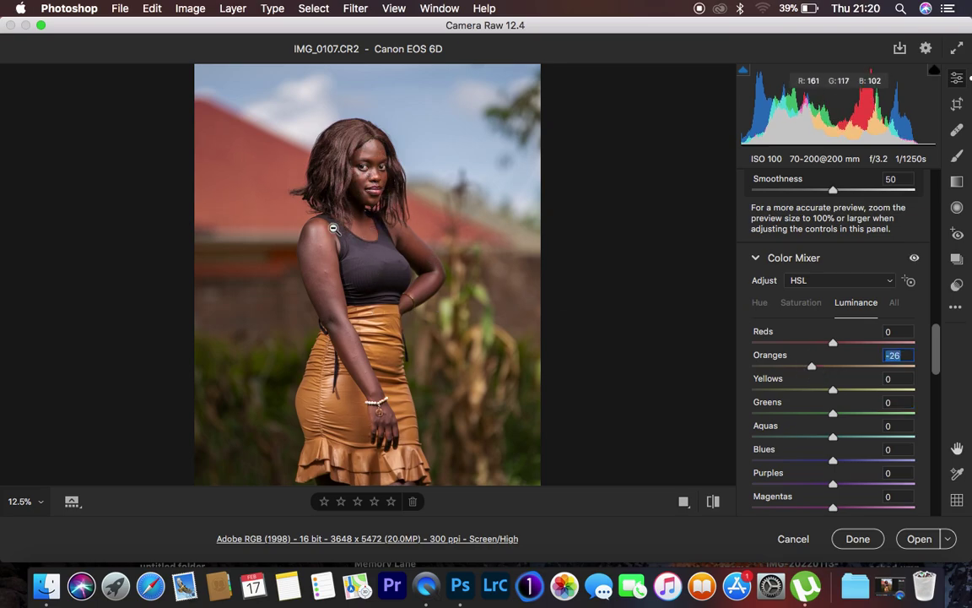
{"action": "left_click", "coordinate": [713, 503]}
{"action": "left_click", "coordinate": [712, 503]}
{"action": "left_click", "coordinate": [713, 503]}
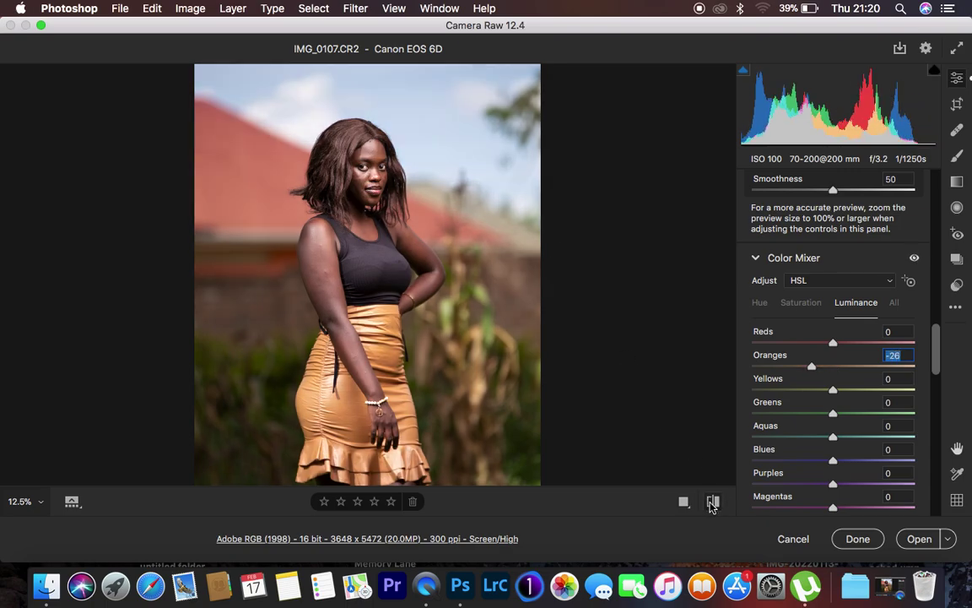
{"action": "left_click", "coordinate": [712, 503]}
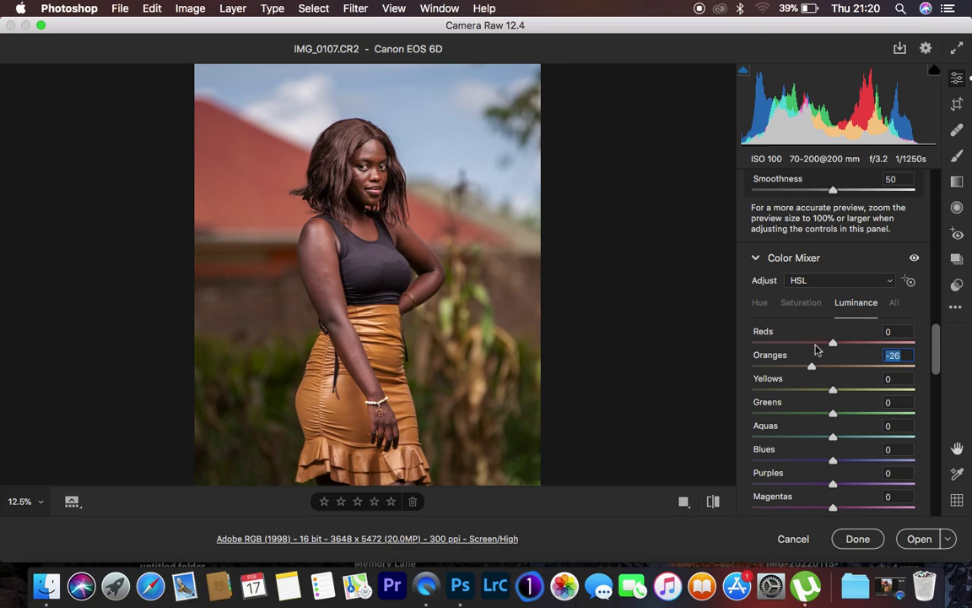
Set the hues to Reds +16, Oranges -4 and Greens +100
{"action": "left_click", "coordinate": [763, 303]}
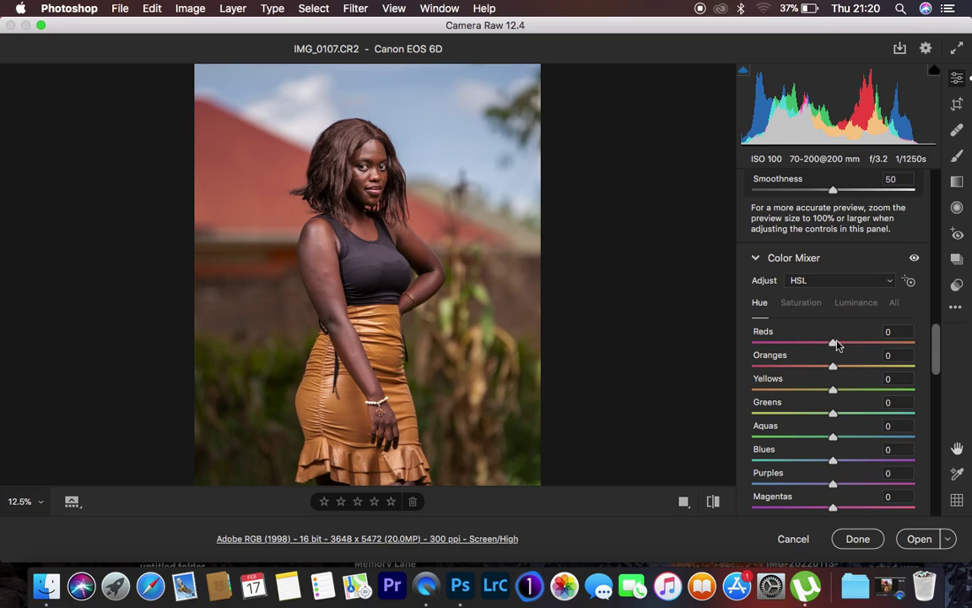
{"action": "mouse_move", "coordinate": [834, 345]}
{"action": "left_mouse_down"}
{"action": "mouse_move", "coordinate": [856, 346]}
{"action": "mouse_move", "coordinate": [846, 343]}
{"action": "left_mouse_up"}
{"action": "left_click_drag", "start_coordinate": [833, 372], "coordinate": [824, 368]}
{"action": "left_click_drag", "start_coordinate": [825, 369], "coordinate": [830, 369]}
{"action": "left_click", "coordinate": [833, 415]}
{"action": "left_click_drag", "start_coordinate": [833, 415], "coordinate": [931, 417]}
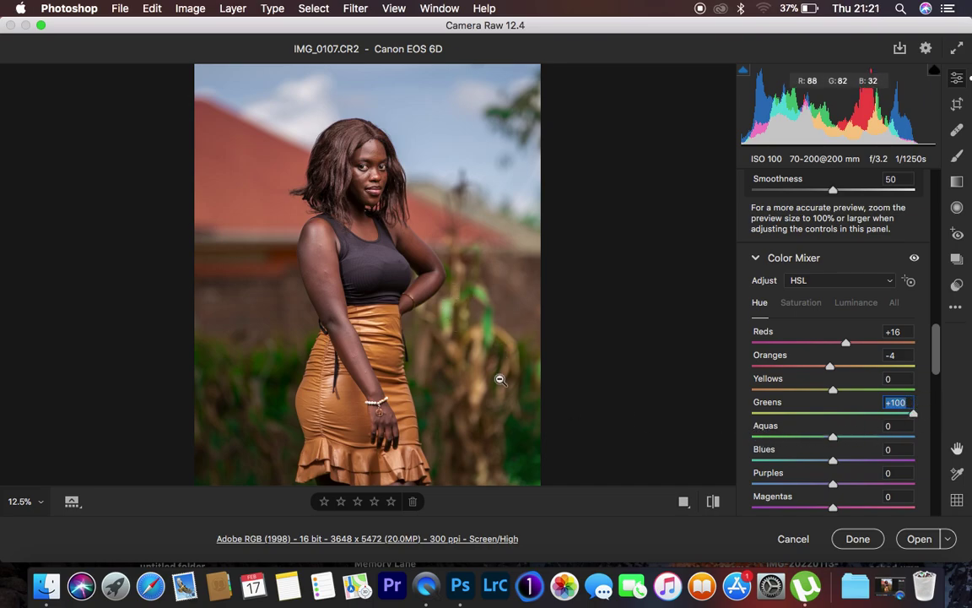
Drop the Greens saturation to -61 to mute the foliage
{"action": "left_click", "coordinate": [801, 303]}
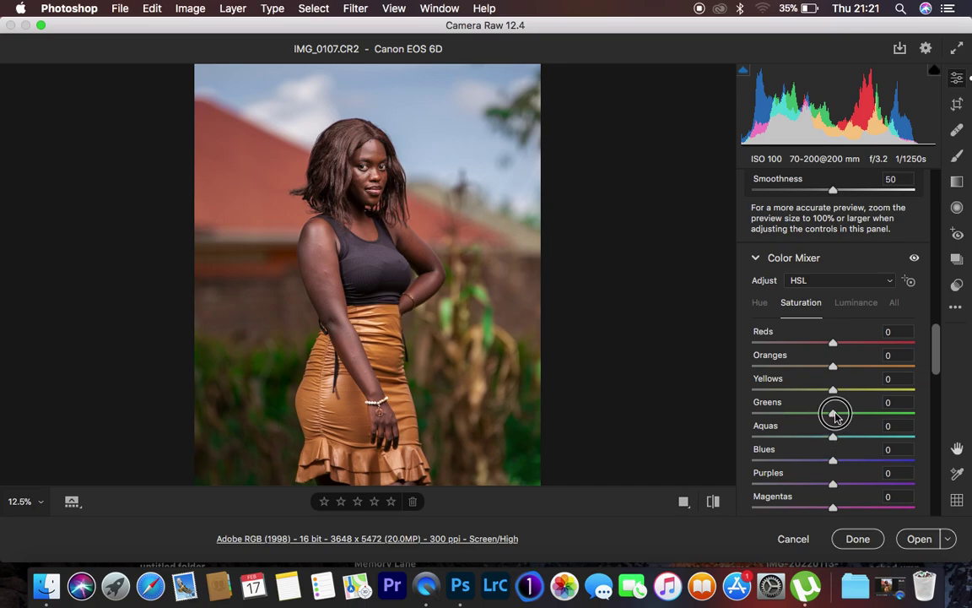
{"action": "left_click_drag", "start_coordinate": [835, 415], "coordinate": [784, 413]}
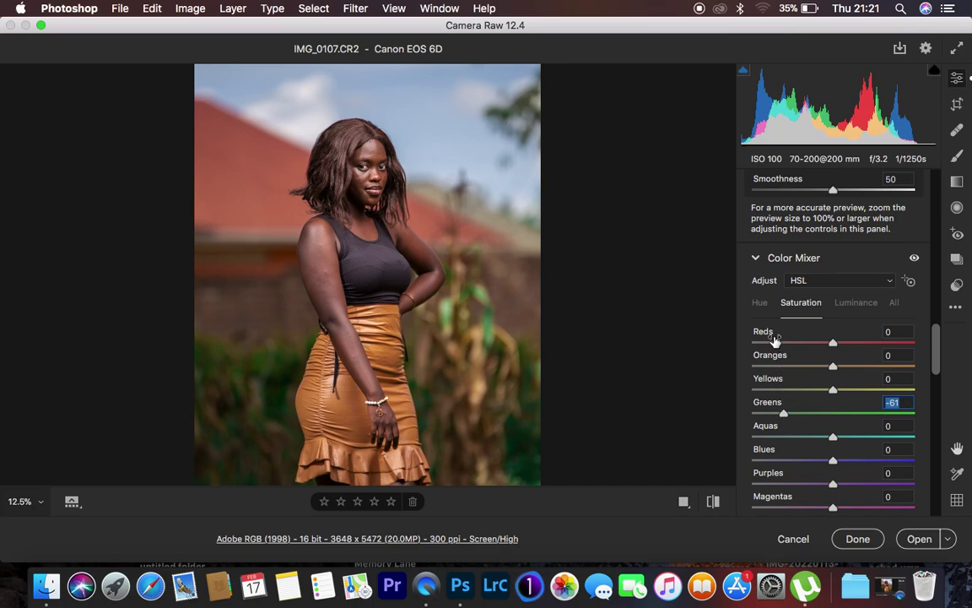
{"action": "left_click", "coordinate": [848, 308]}
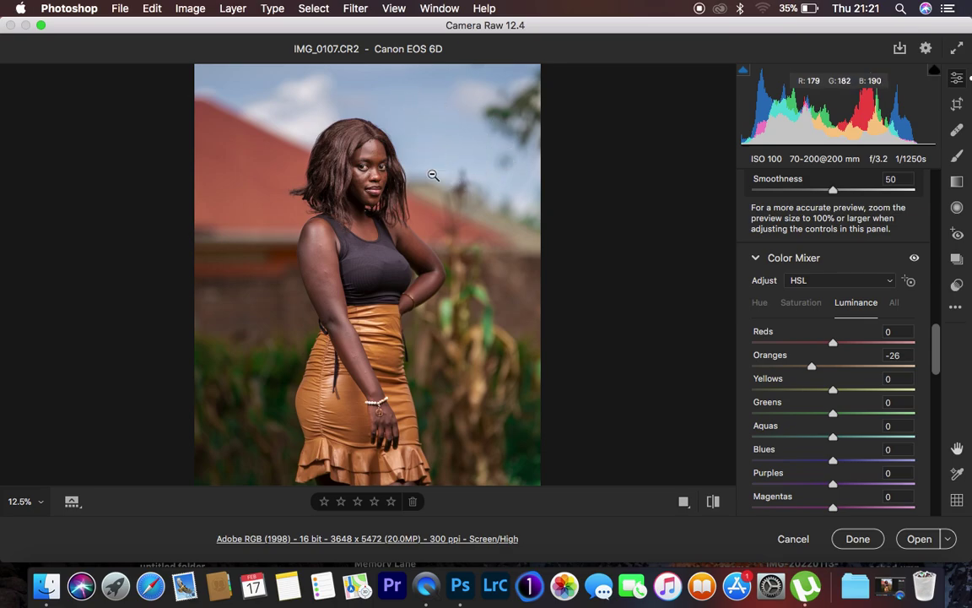
Darken Blues luminance to -31, toggling the Color Mixer on and off to compare
{"action": "left_click_drag", "start_coordinate": [834, 461], "coordinate": [811, 460]}
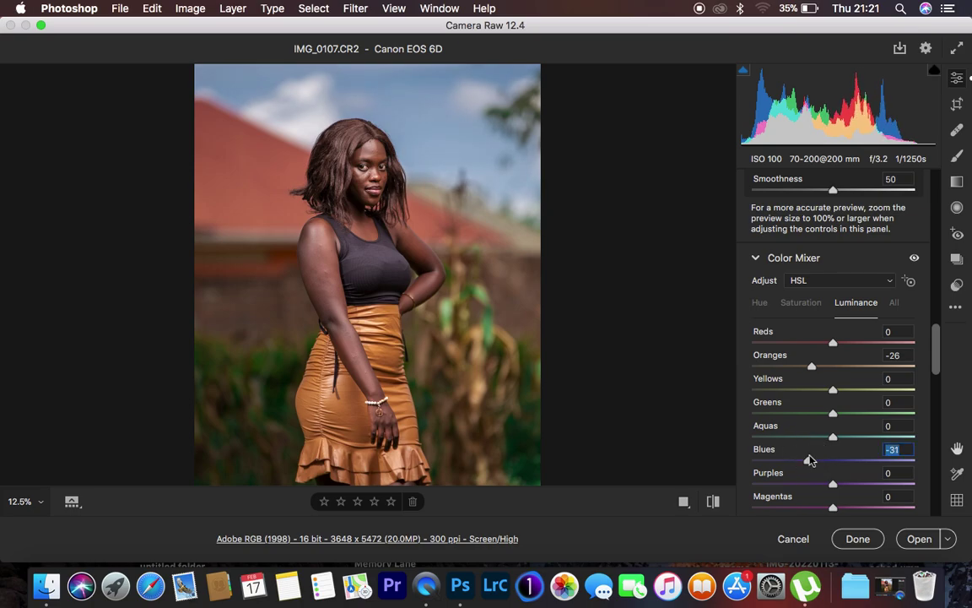
{"action": "left_click", "coordinate": [915, 259]}
{"action": "left_click", "coordinate": [915, 259]}
{"action": "left_click", "coordinate": [915, 258]}
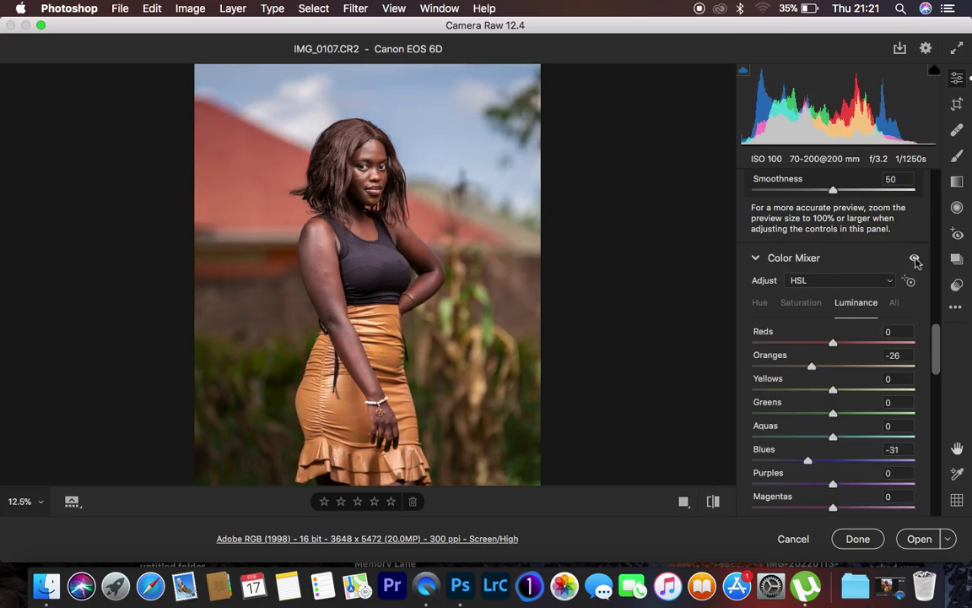
{"action": "left_click", "coordinate": [915, 258]}
{"action": "left_click", "coordinate": [916, 258]}
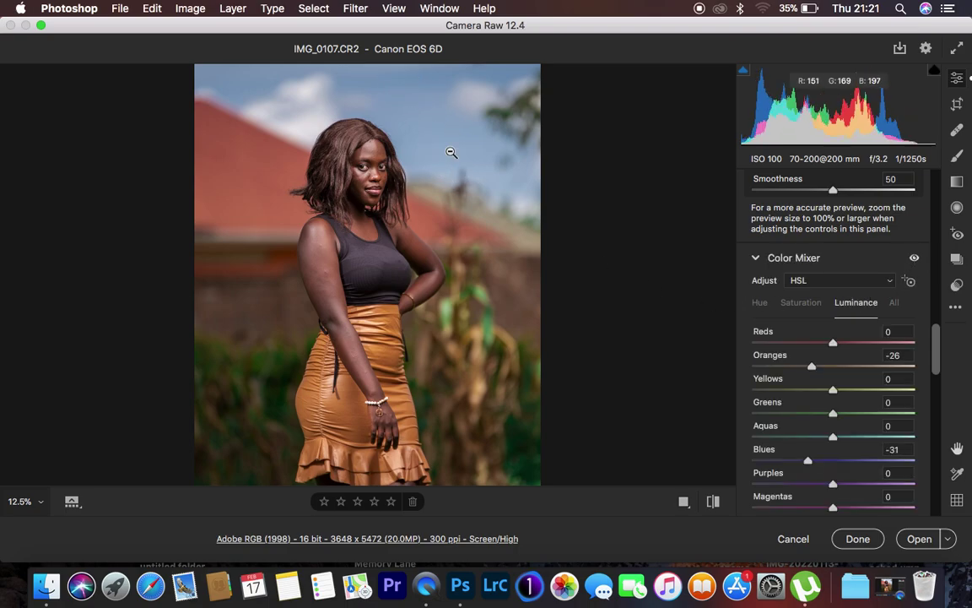
Set Blues saturation to +20 and Blues hue to -11
{"action": "left_click", "coordinate": [798, 304]}
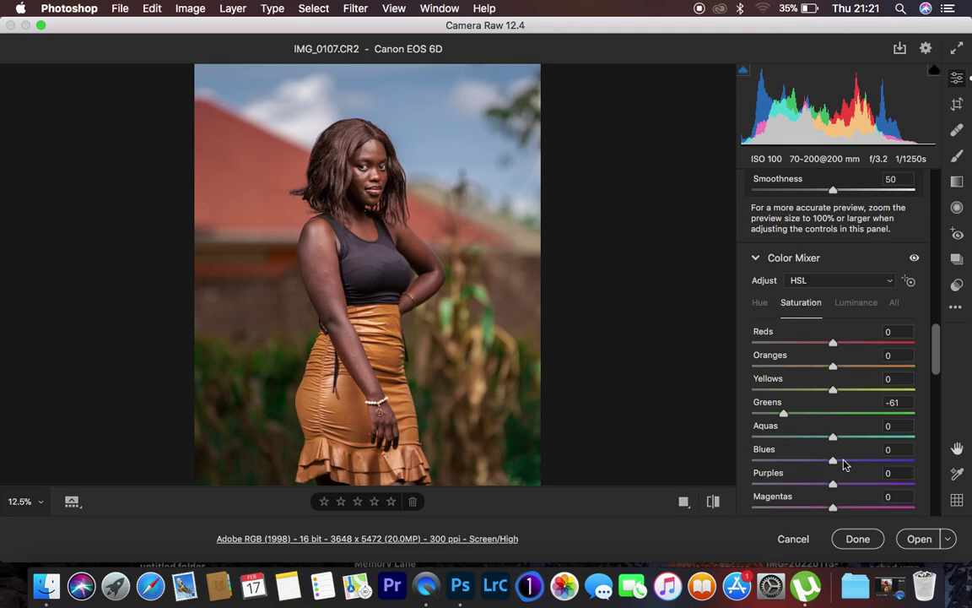
{"action": "mouse_move", "coordinate": [844, 463]}
{"action": "left_mouse_down"}
{"action": "mouse_move", "coordinate": [857, 464]}
{"action": "mouse_move", "coordinate": [849, 461]}
{"action": "left_mouse_up"}
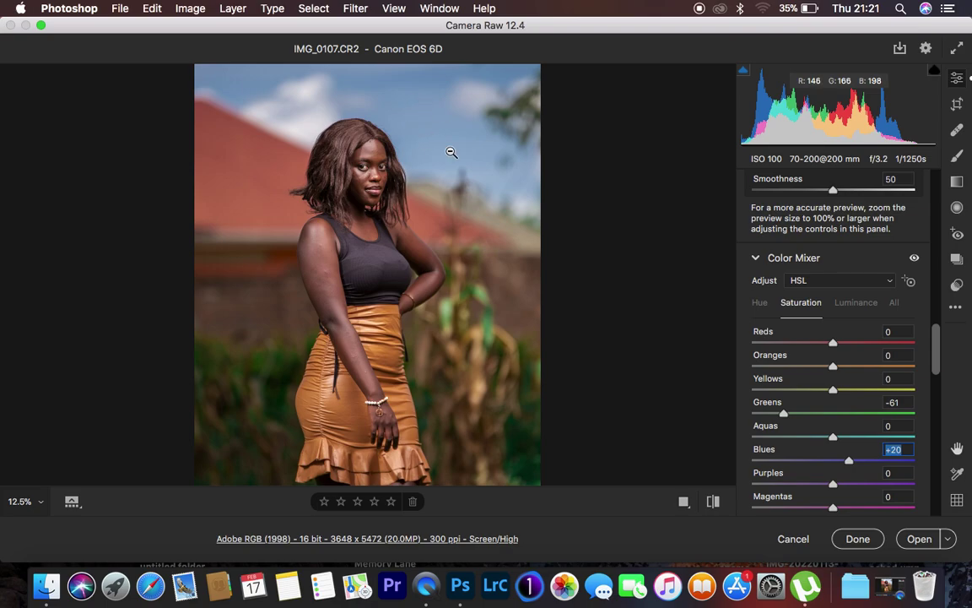
{"action": "left_click", "coordinate": [760, 303]}
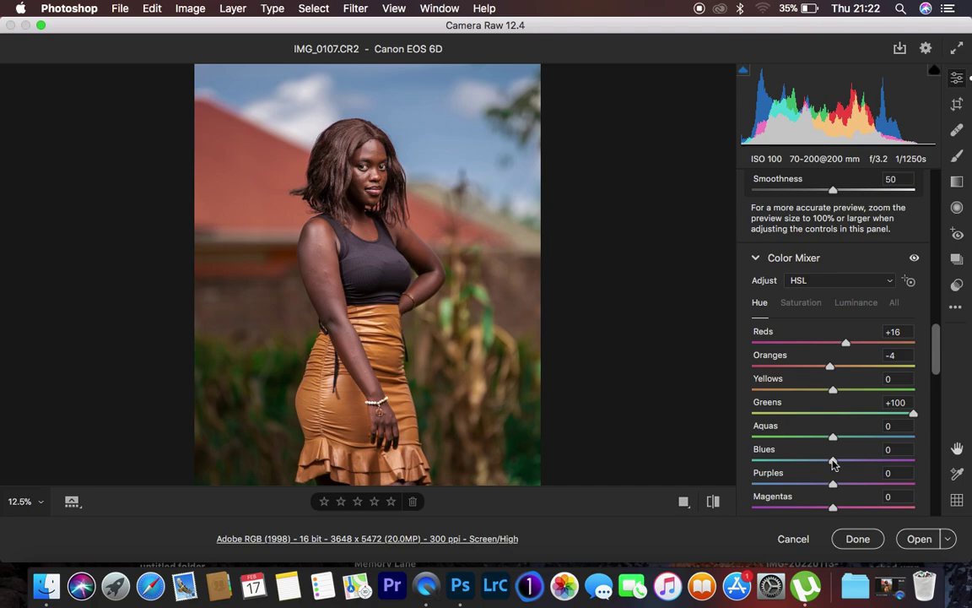
{"action": "left_click_drag", "start_coordinate": [833, 463], "coordinate": [826, 464]}
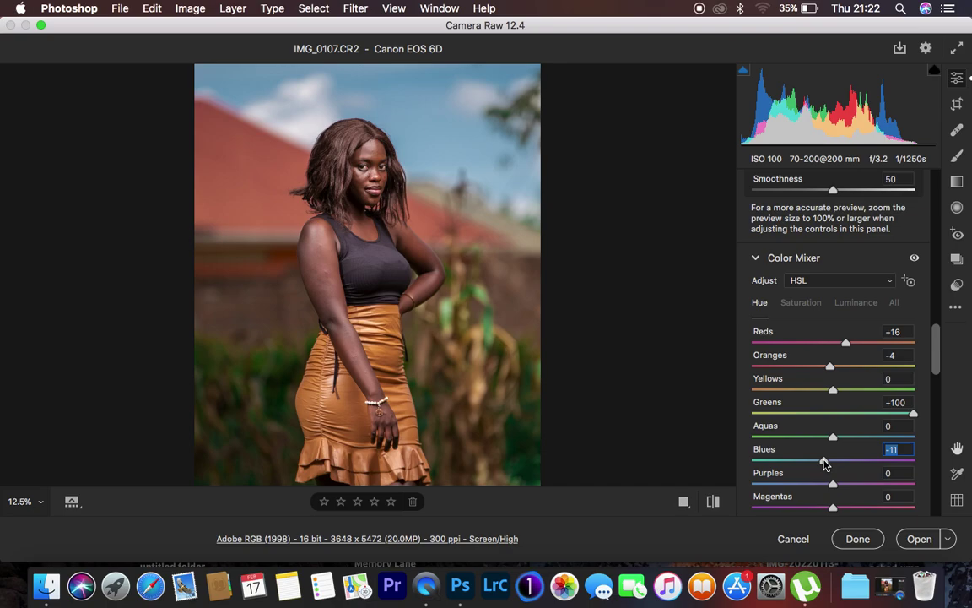
Flip before/after to compare, then review saturation (Greens -61, Blues +20) and luminance settings
{"action": "left_click", "coordinate": [714, 502]}
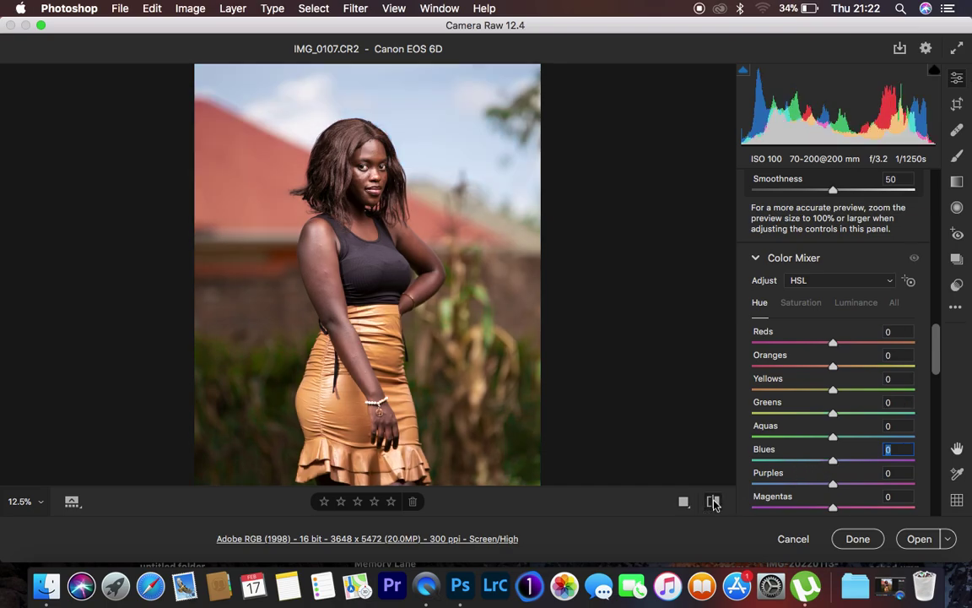
{"action": "left_click", "coordinate": [713, 502]}
{"action": "left_click", "coordinate": [713, 502]}
{"action": "left_click", "coordinate": [713, 502]}
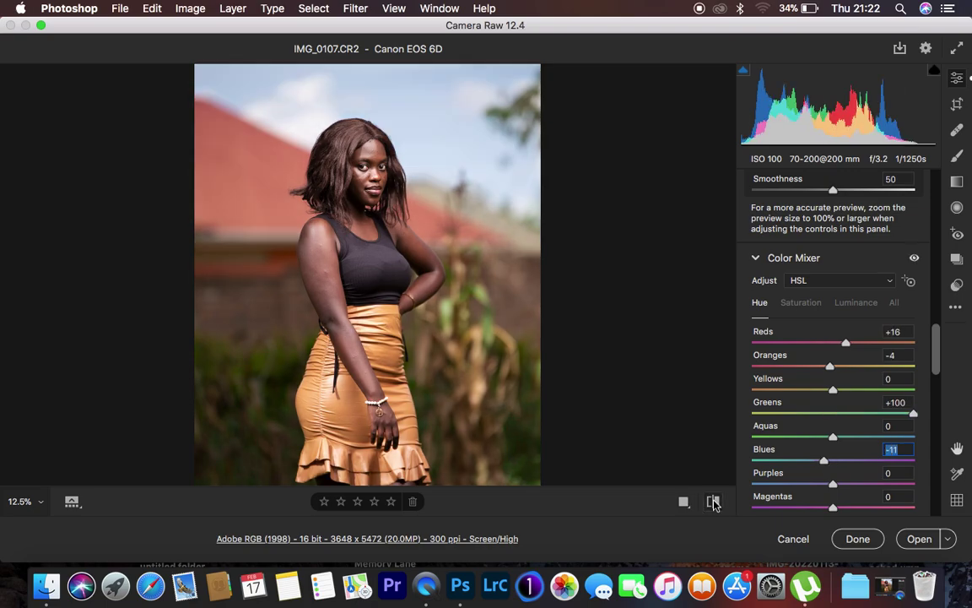
{"action": "left_click", "coordinate": [713, 502]}
{"action": "left_click", "coordinate": [713, 502]}
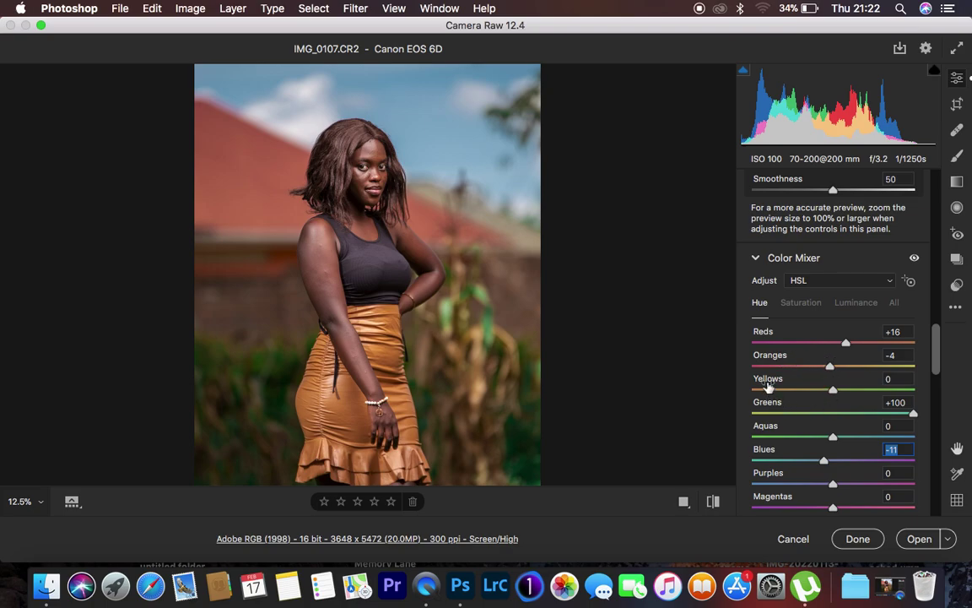
{"action": "left_click", "coordinate": [791, 303]}
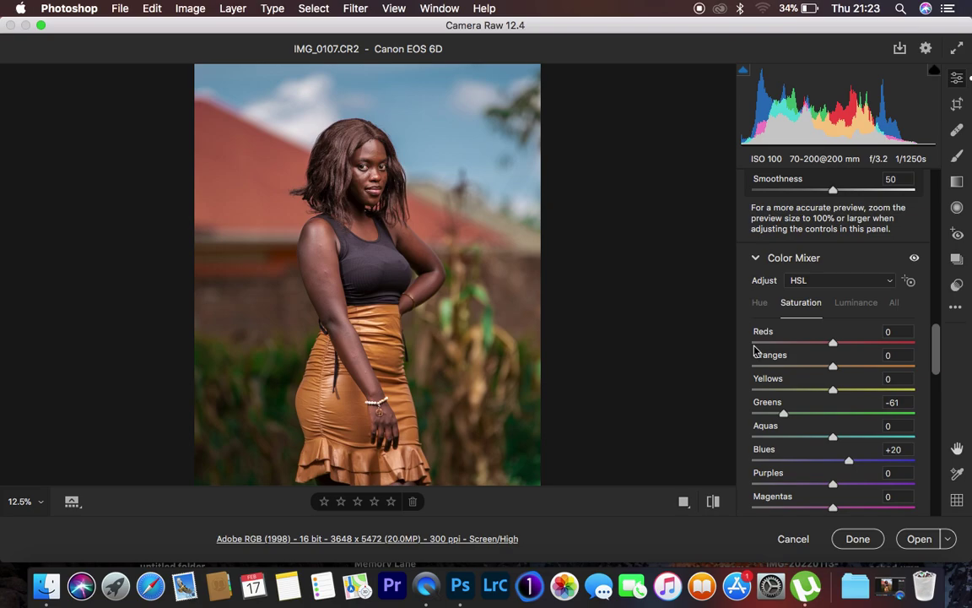
{"action": "left_click", "coordinate": [858, 305]}
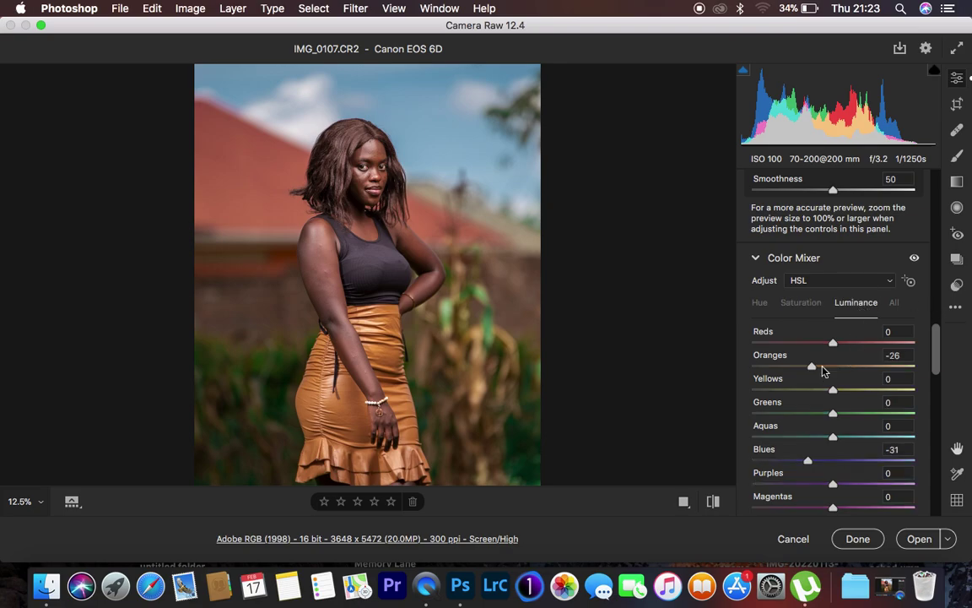